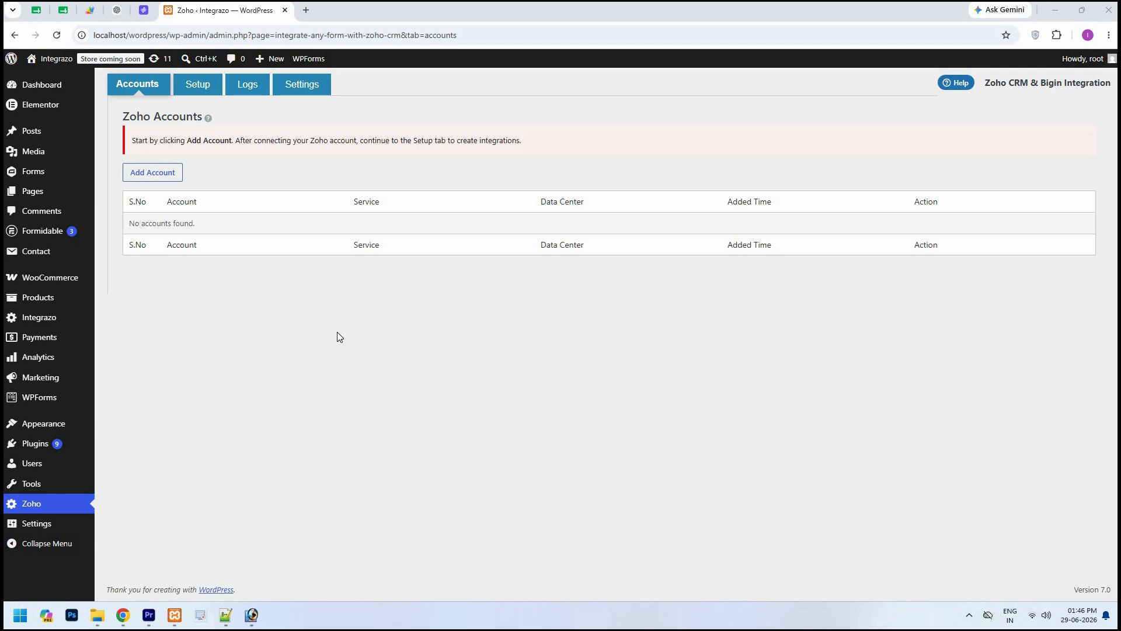
Start a new Zoho account setup named Zoho CRM with service Zoho CRM and data center zoho.com
click(172, 176)
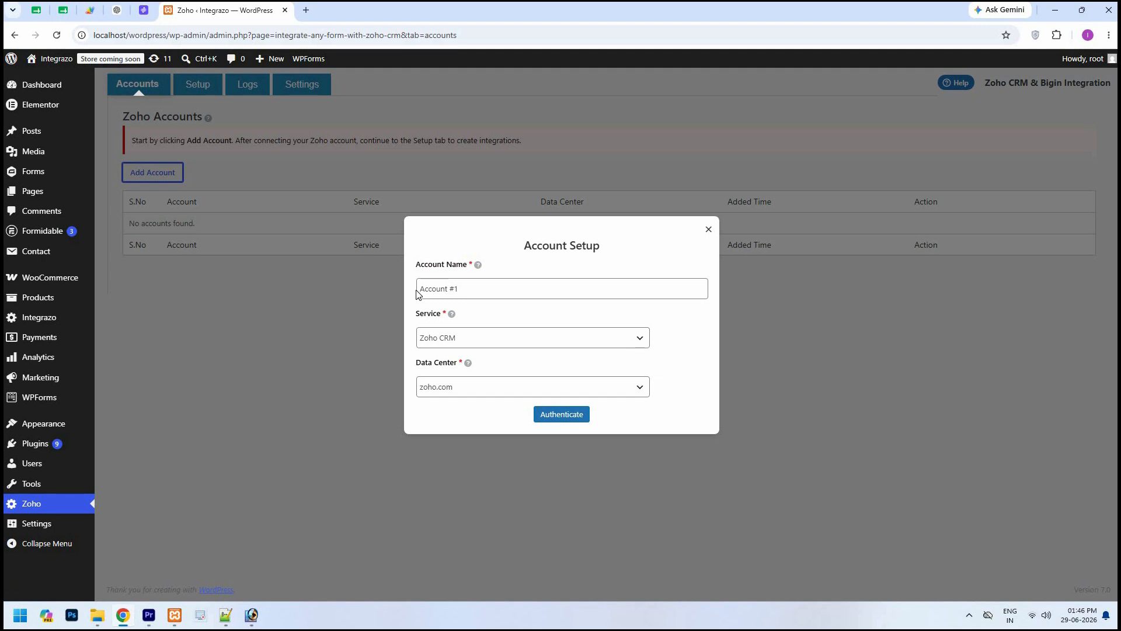
drag(418, 289, 476, 288)
text(Zoho CRM)
click(660, 335)
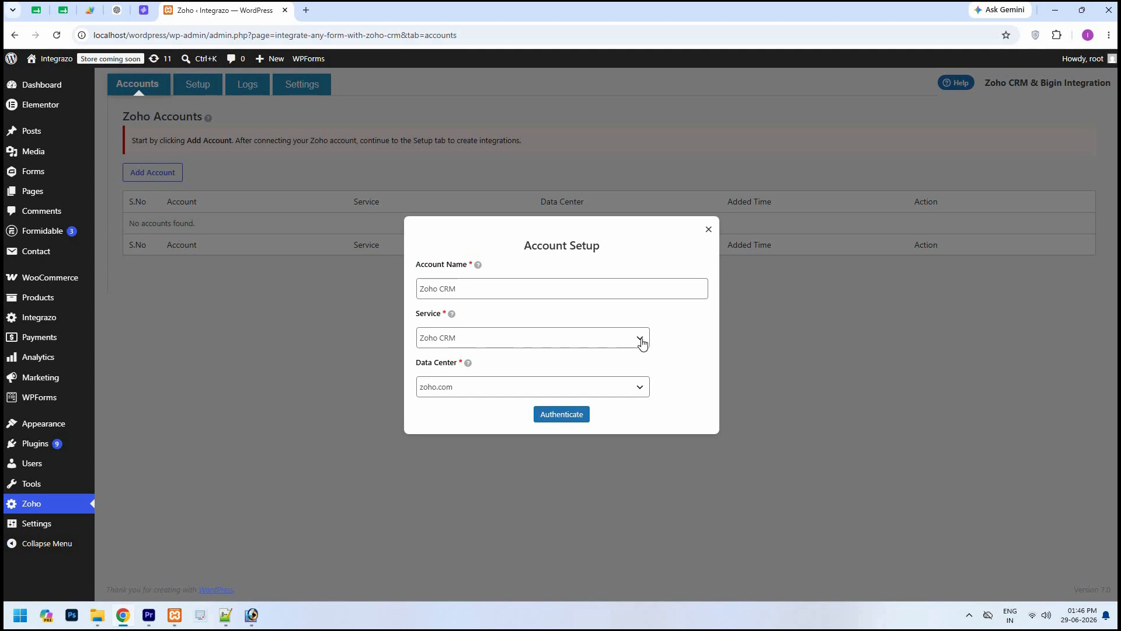
click(555, 343)
key(Down)
click(672, 392)
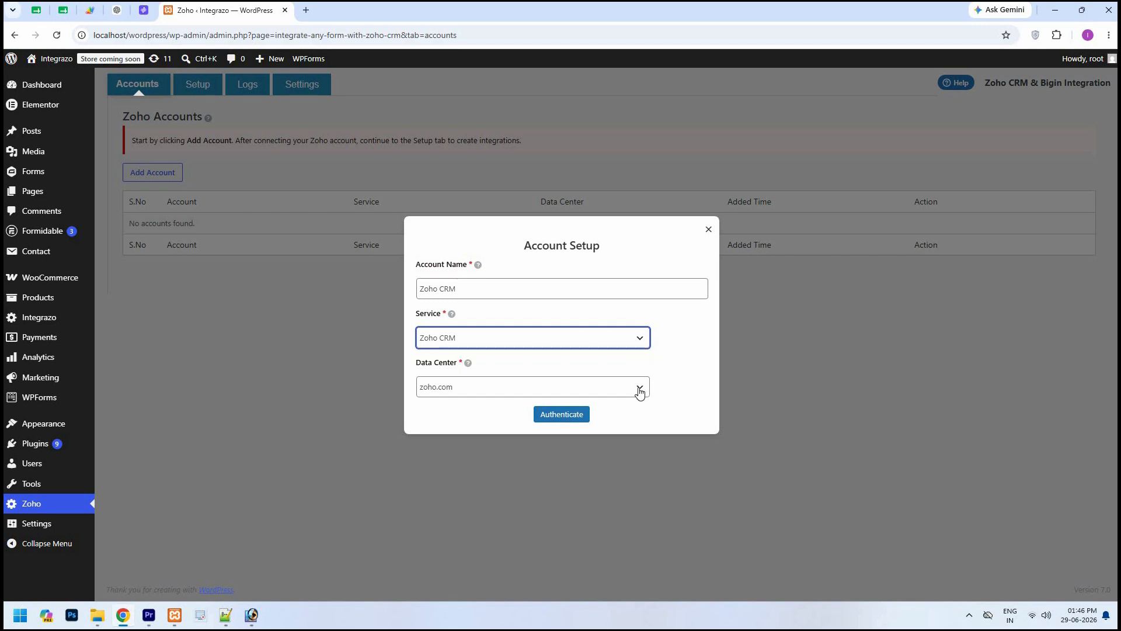
click(640, 392)
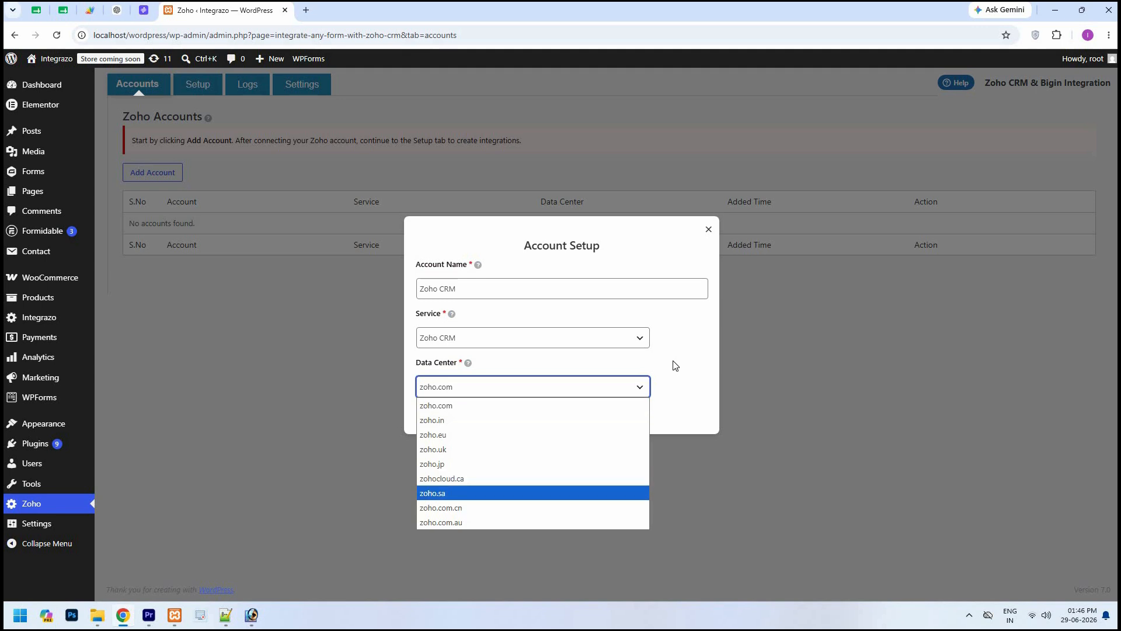
click(681, 407)
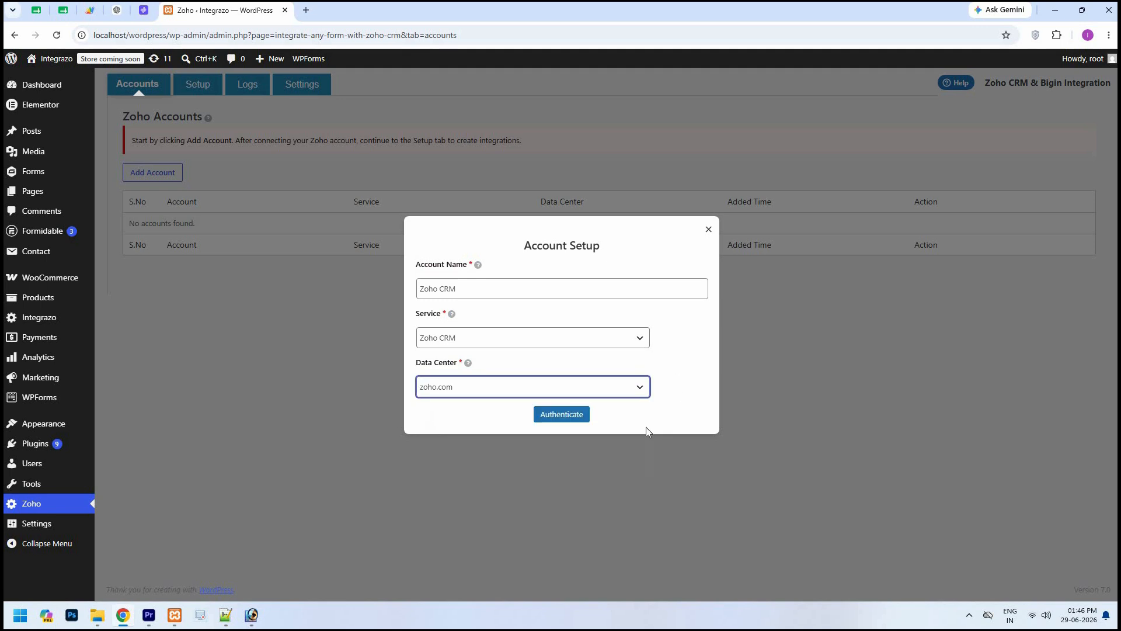
Authenticate the account and grant Integrazo access to the listed Zoho CRM data
click(562, 415)
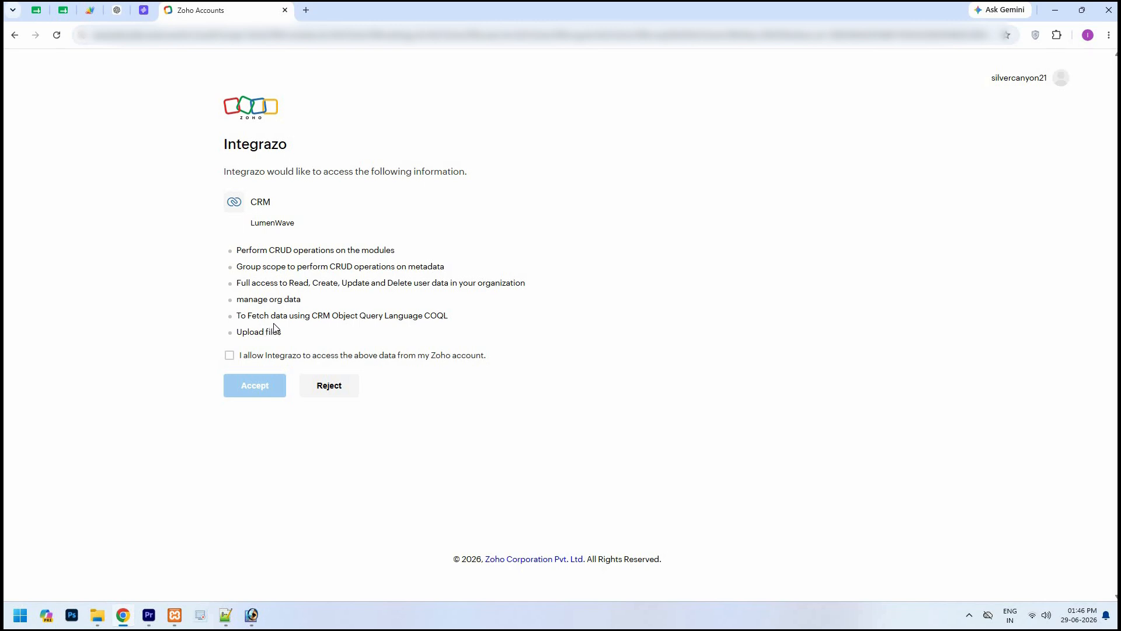
click(229, 355)
click(245, 387)
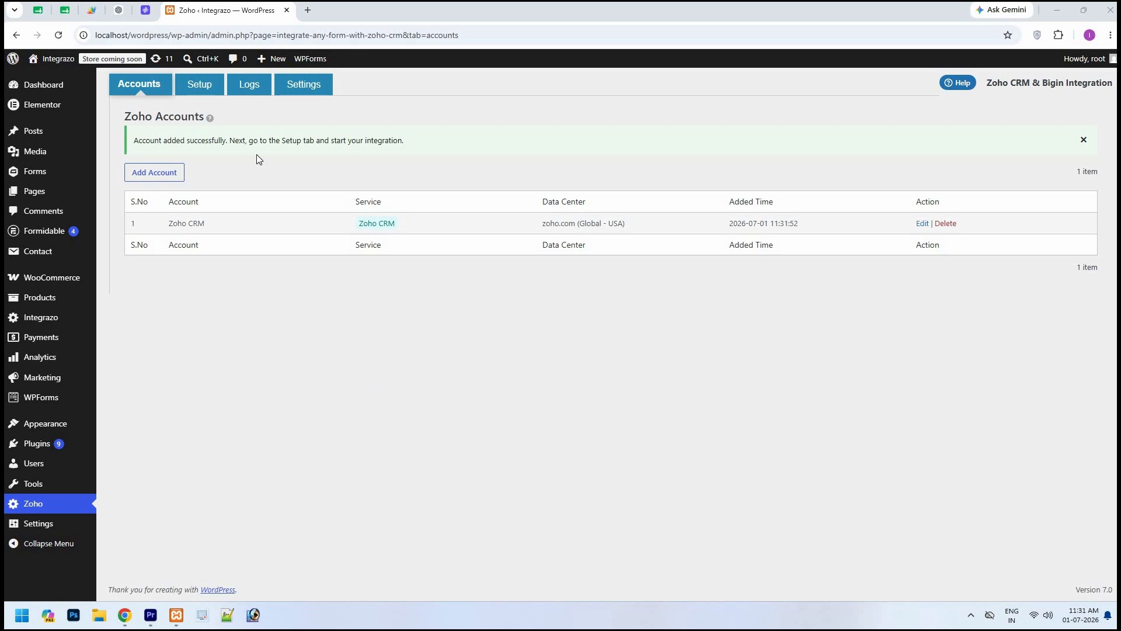
Start a new integration named Test and select the Gravity Forms Donations Form as its form
click(203, 86)
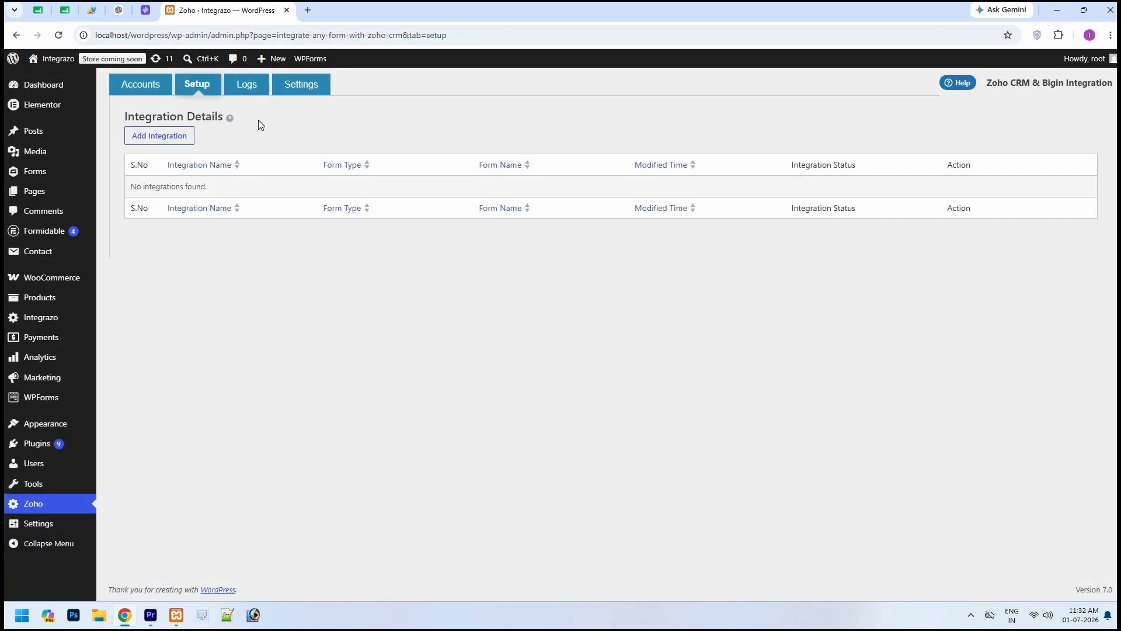
click(187, 140)
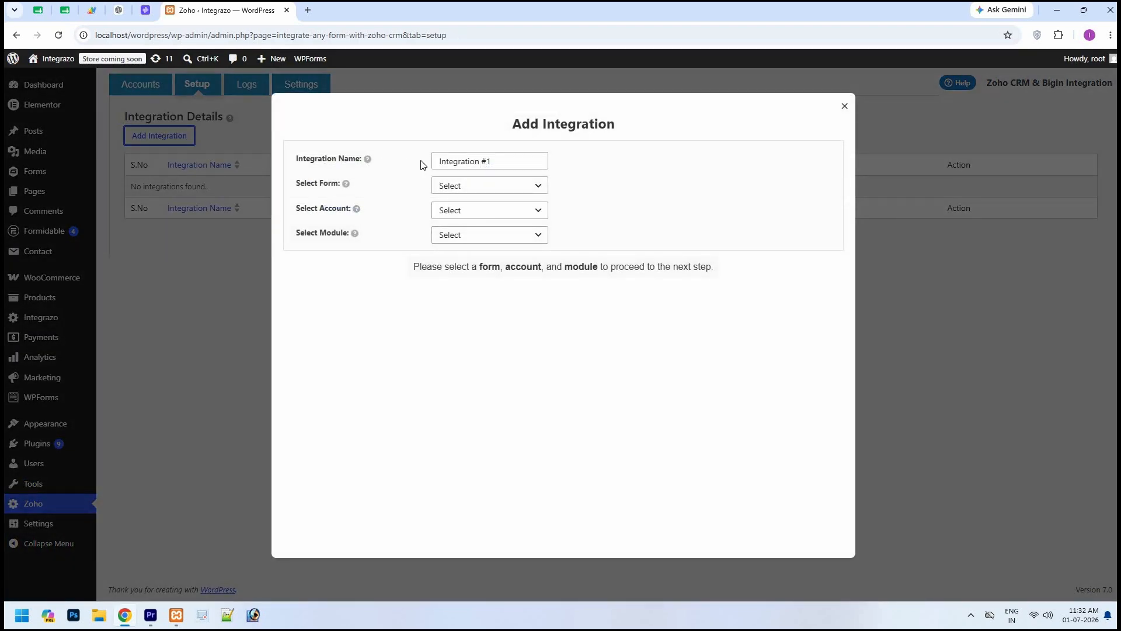
triple_click(519, 163)
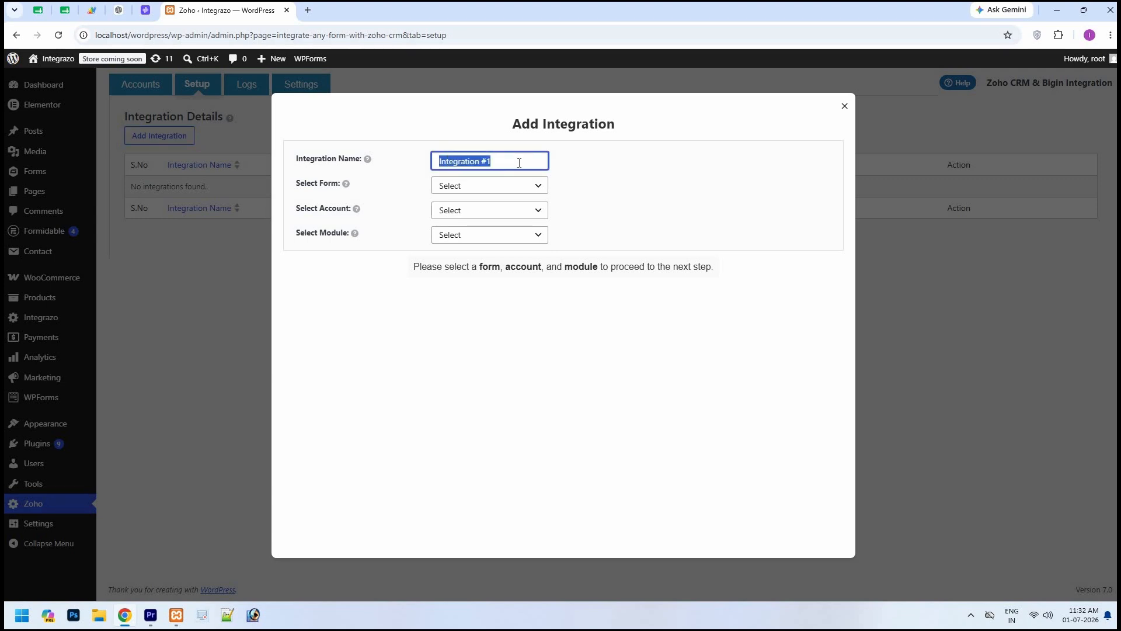
text(Test)
click(546, 183)
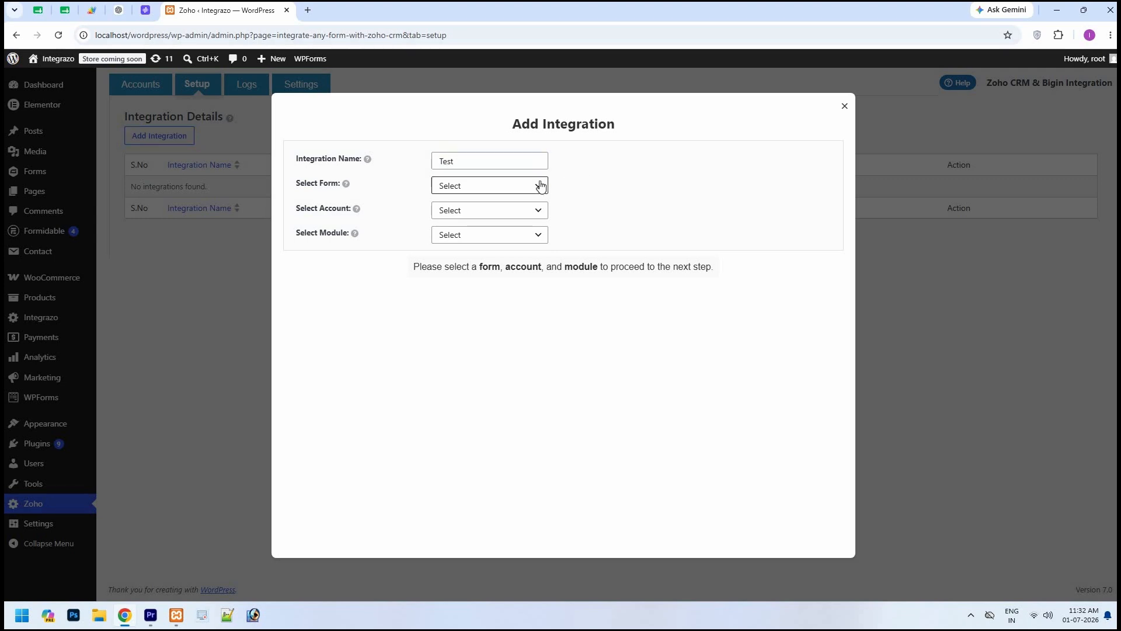
click(540, 186)
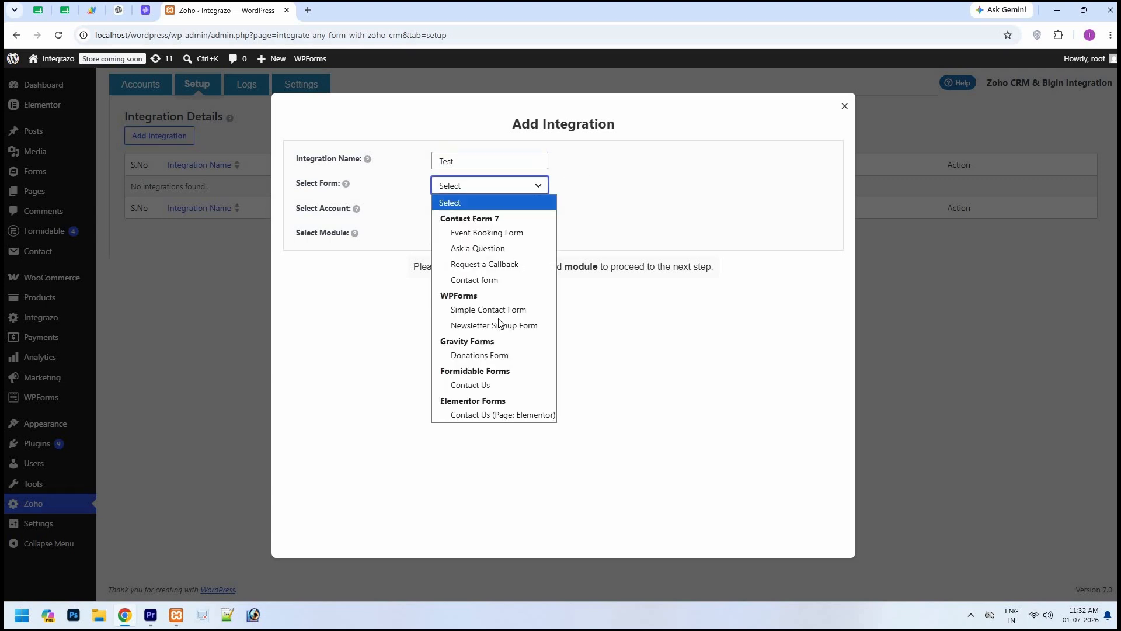
click(477, 355)
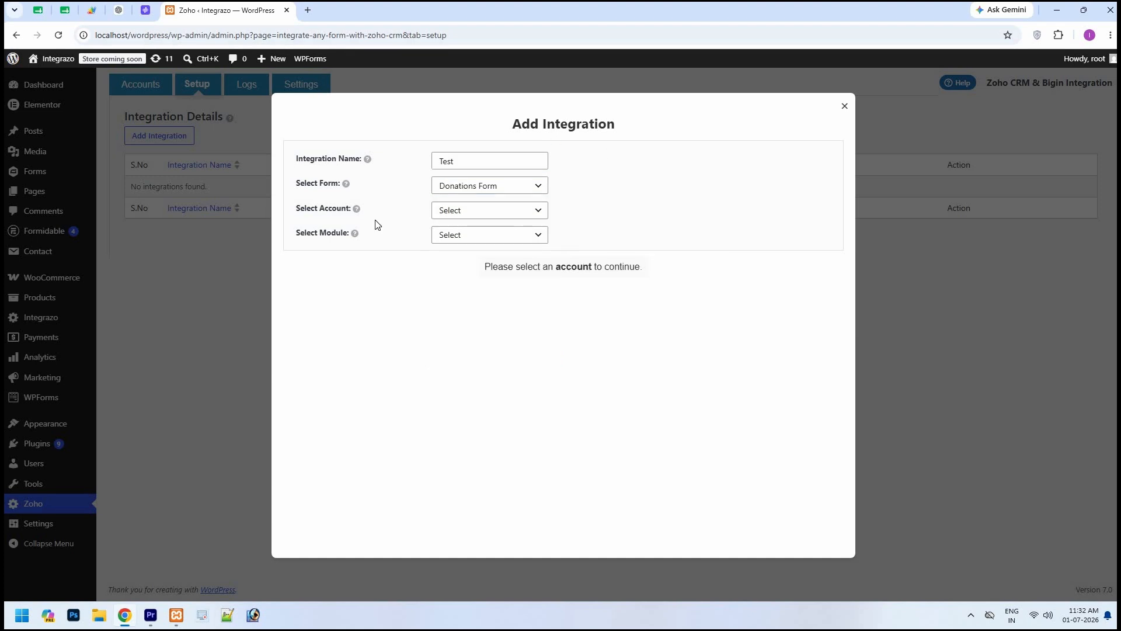
Set the integration's account to Zoho CRM and its module to Contacts
click(535, 212)
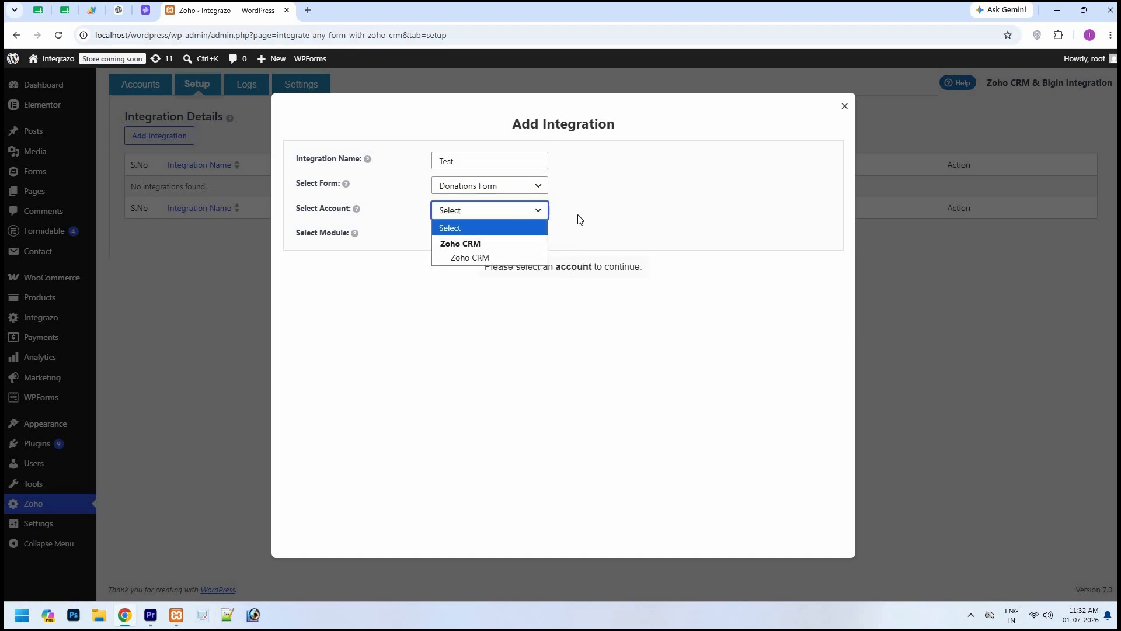
key(Down)
key(Return)
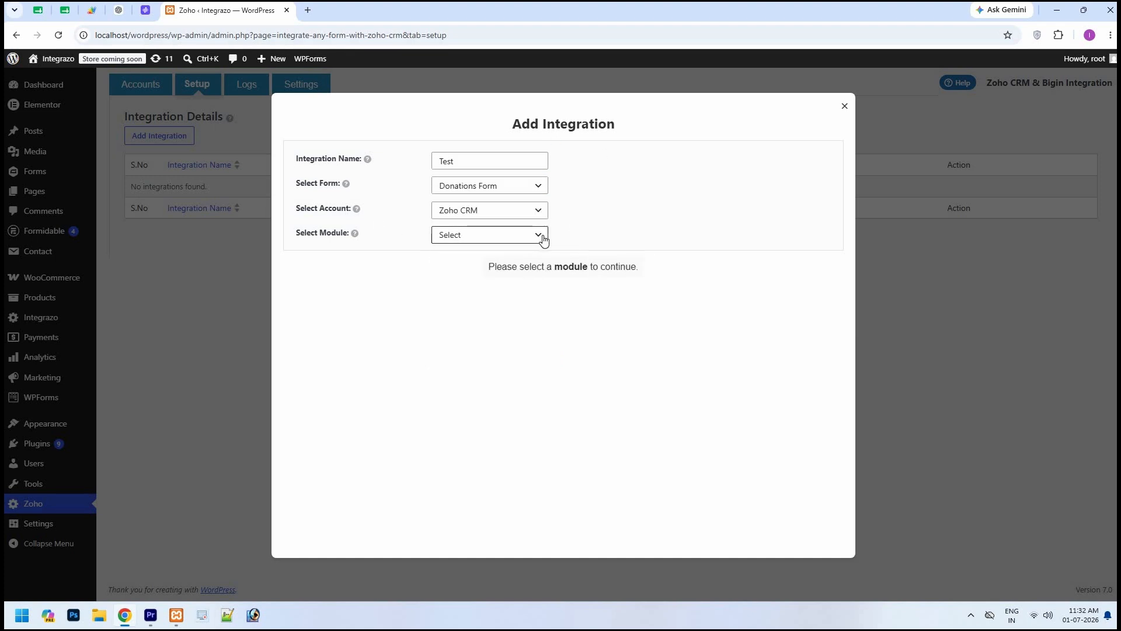
click(543, 238)
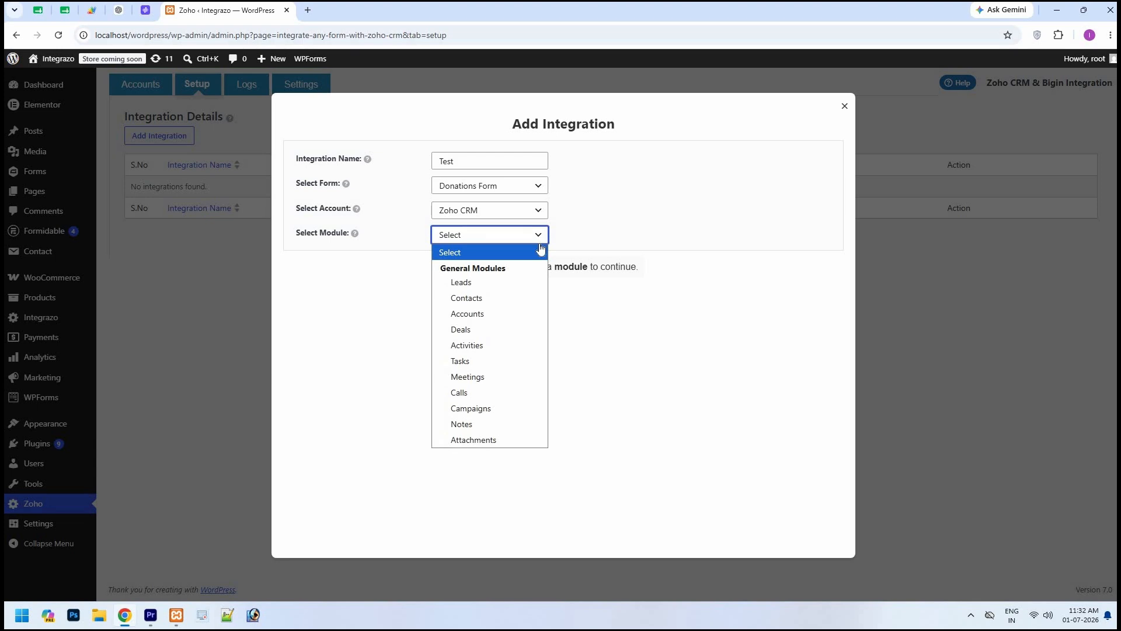
click(488, 304)
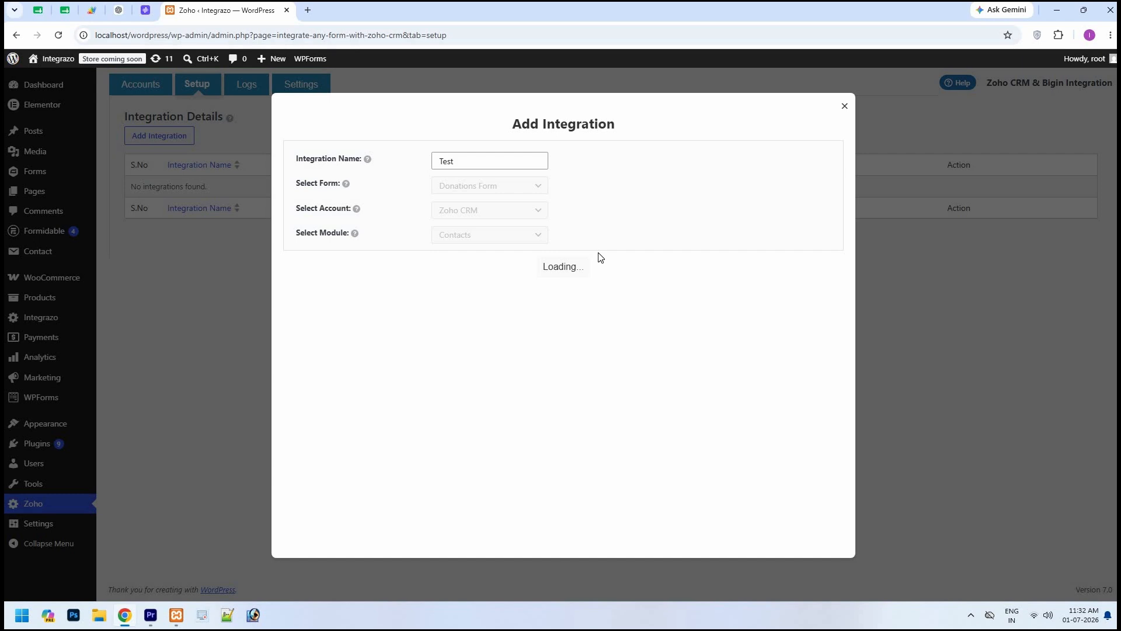
Map the form field Last to Last Name and, in a second mapping row, Confirm Email to Email
click(498, 316)
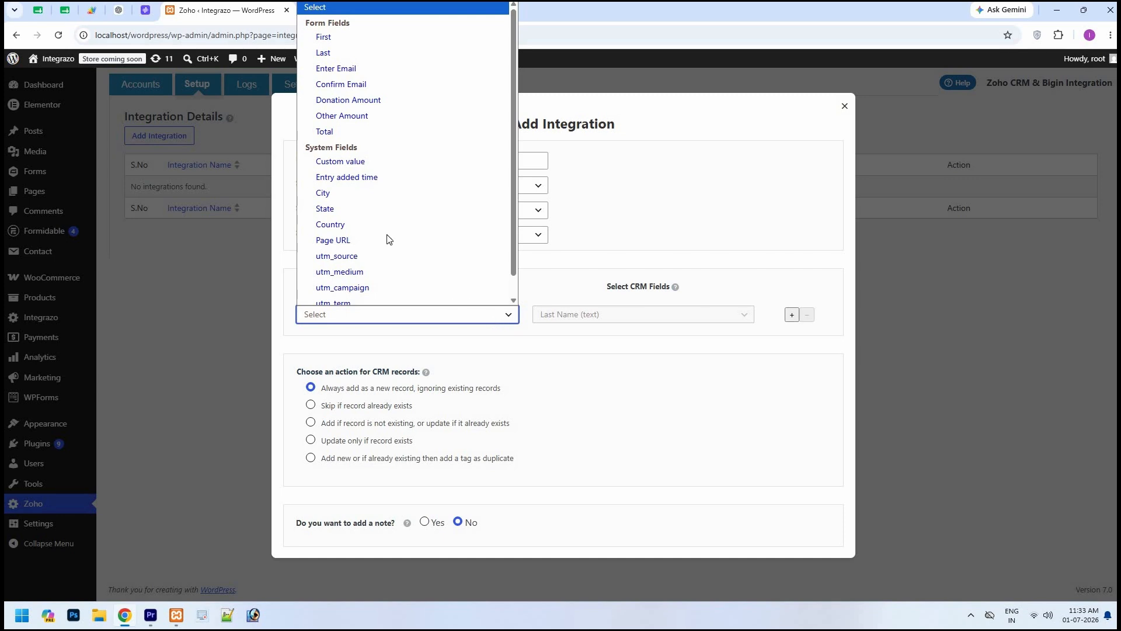
click(348, 48)
click(791, 315)
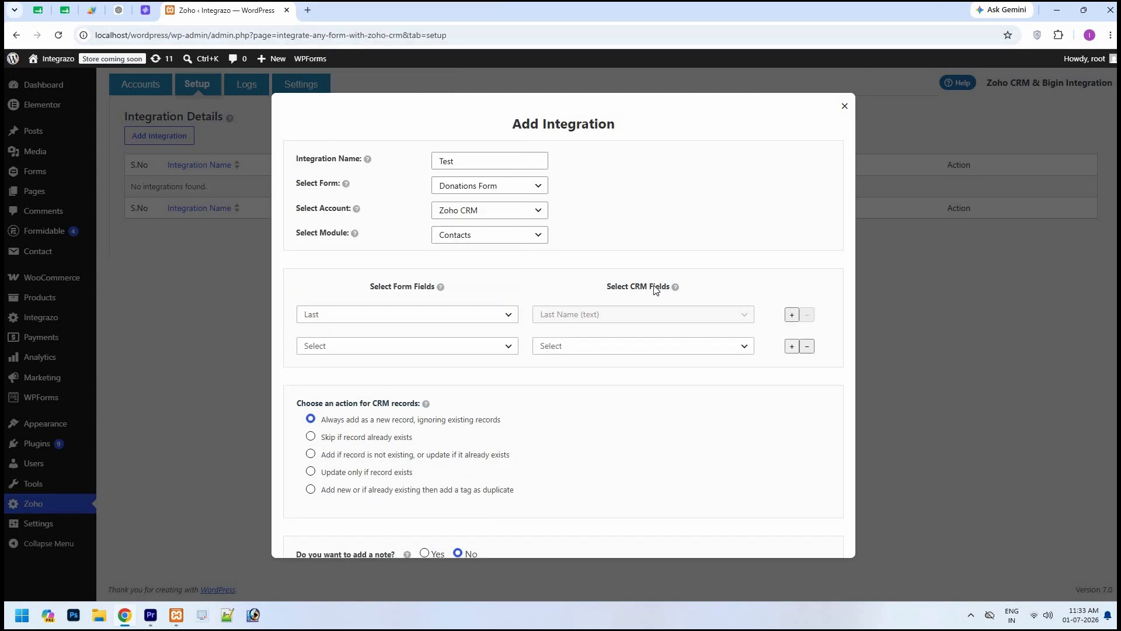
click(584, 346)
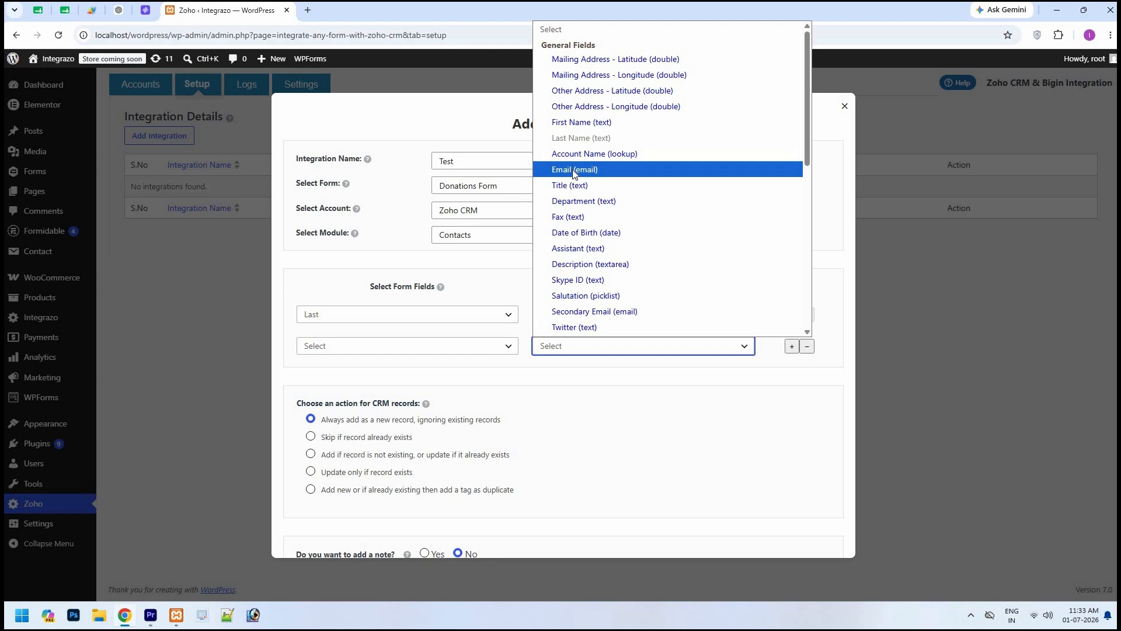
click(574, 169)
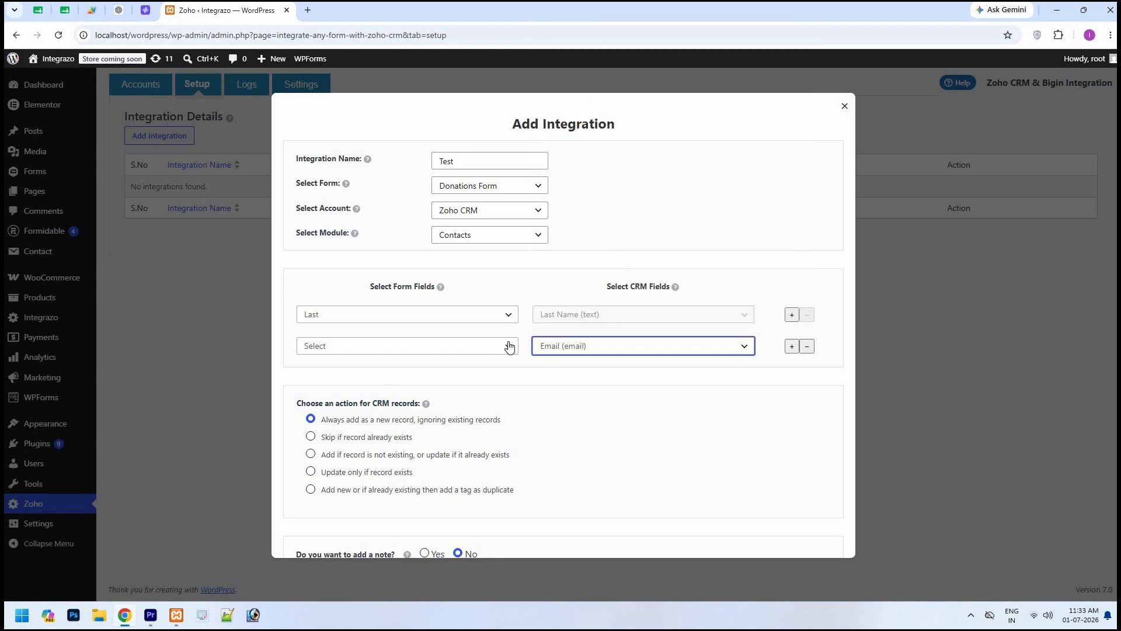
click(508, 346)
scroll(450, 248, down, 1)
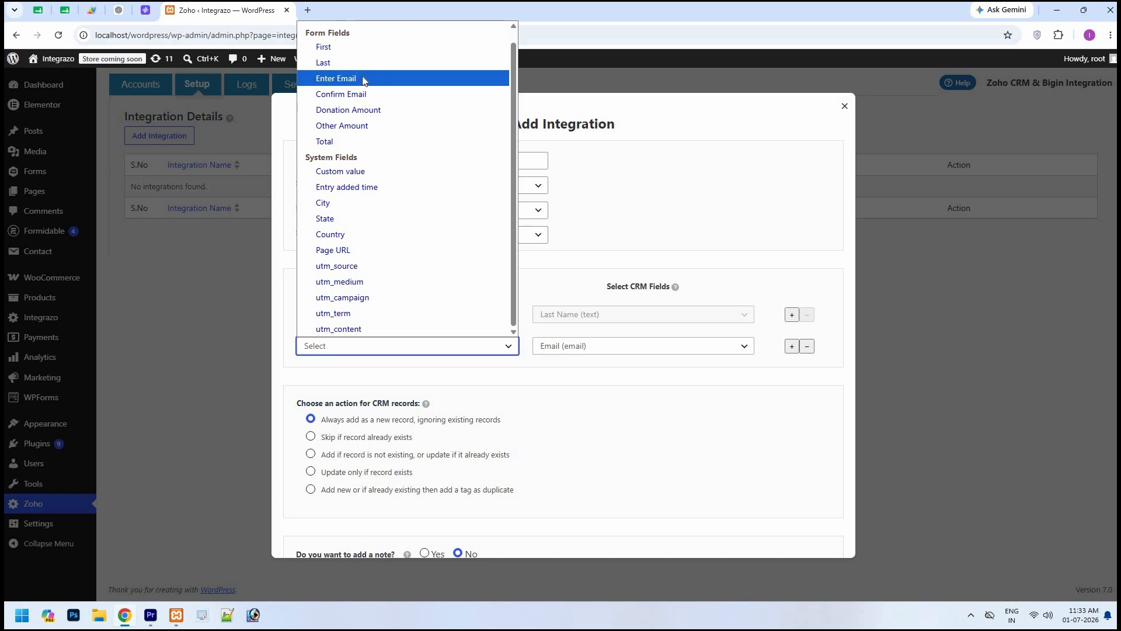
click(363, 94)
Examine the general and premium CRM fields available in an extra mapping row, and remove that row
click(792, 346)
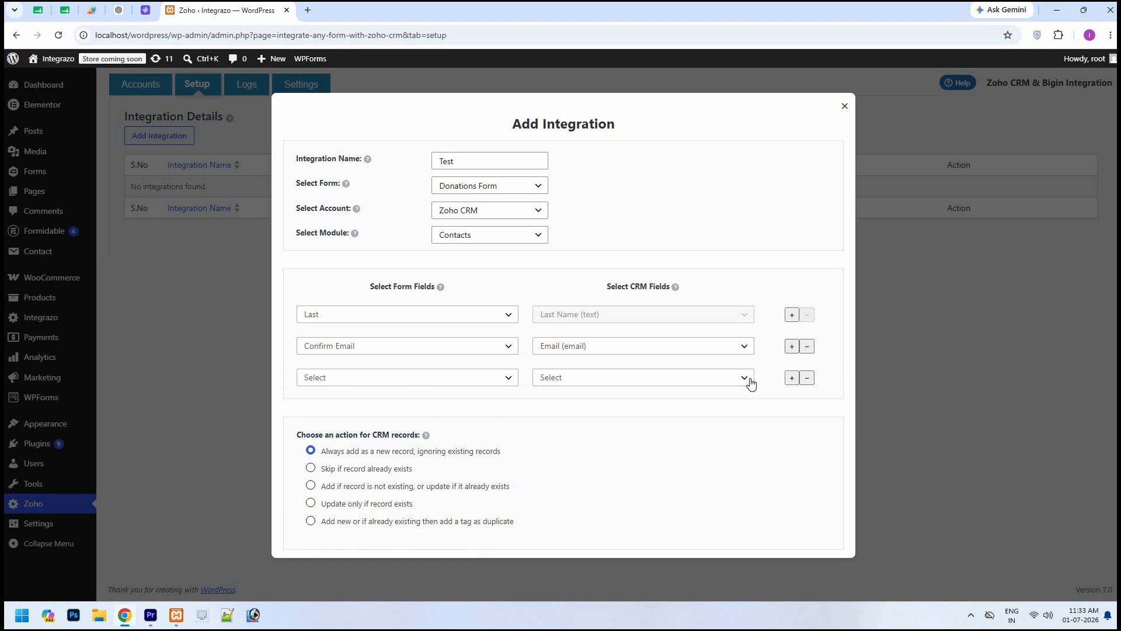
click(751, 382)
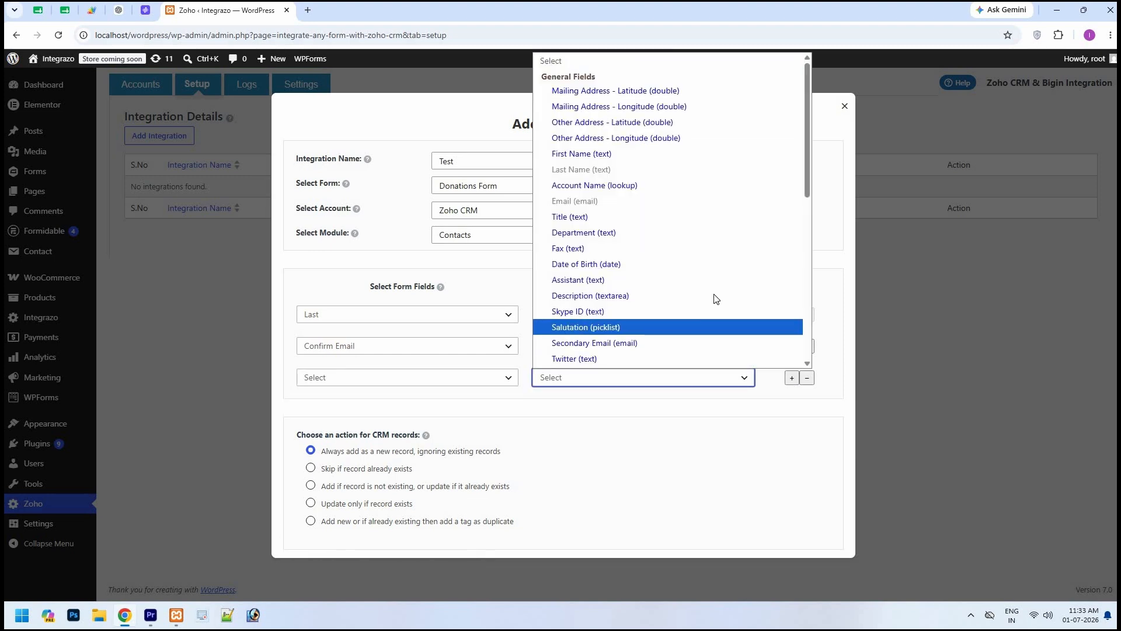
key(Up)
key(Up)
key(Up)
key(Up)
key(Up)
key(Up)
key(Up)
key(Up)
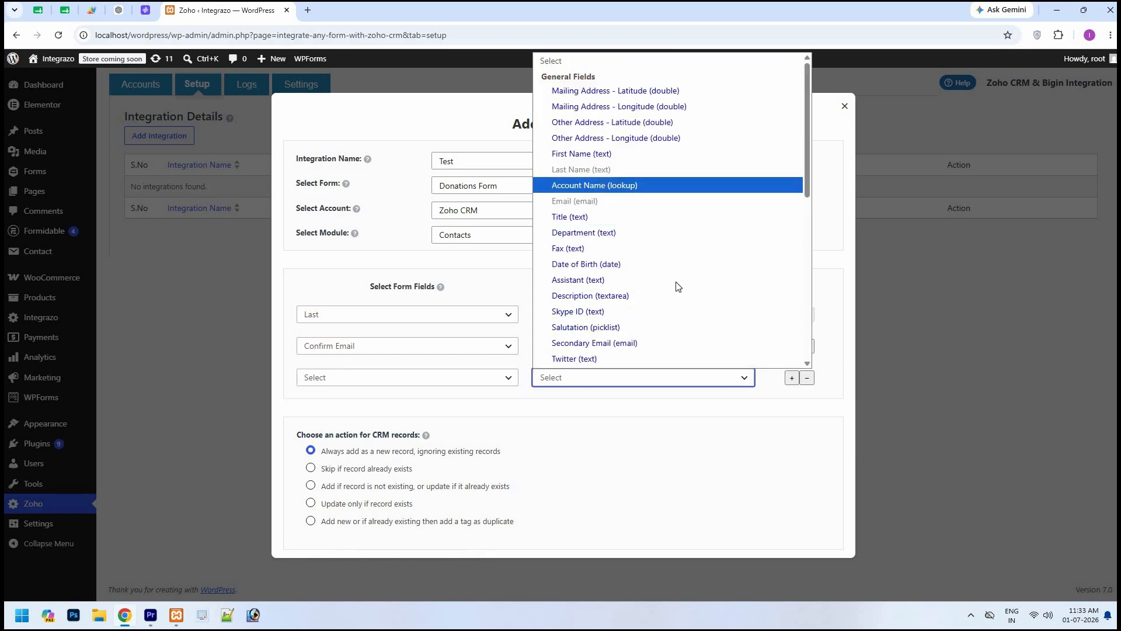
scroll(678, 287, down, 4)
scroll(675, 307, down, 3)
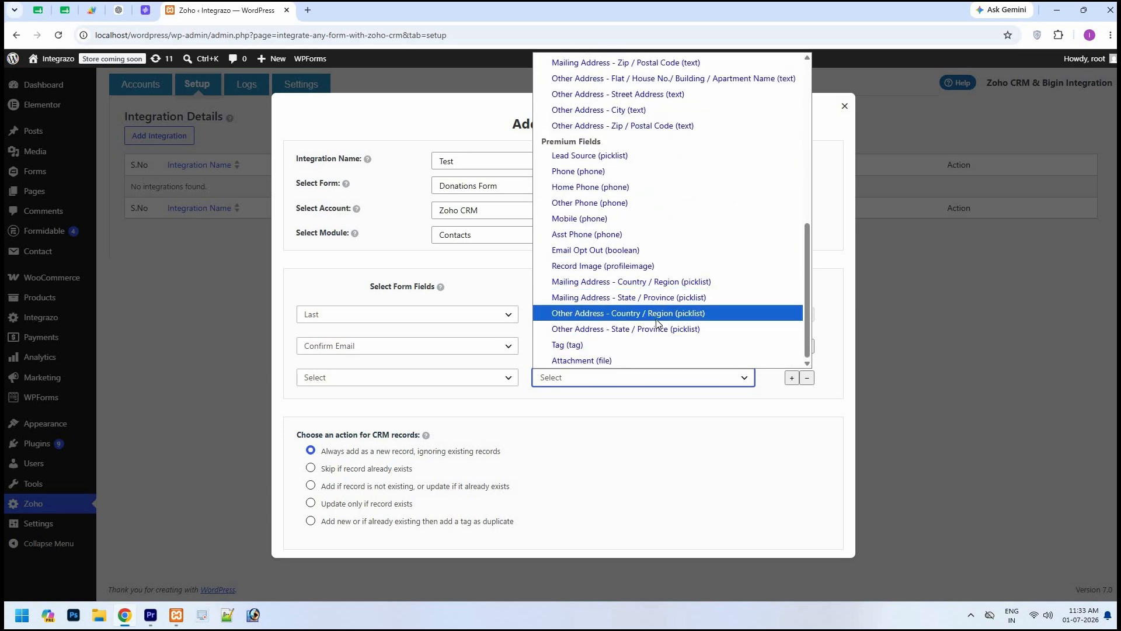
key(Up)
key(Up)
key(Up)
key(Up)
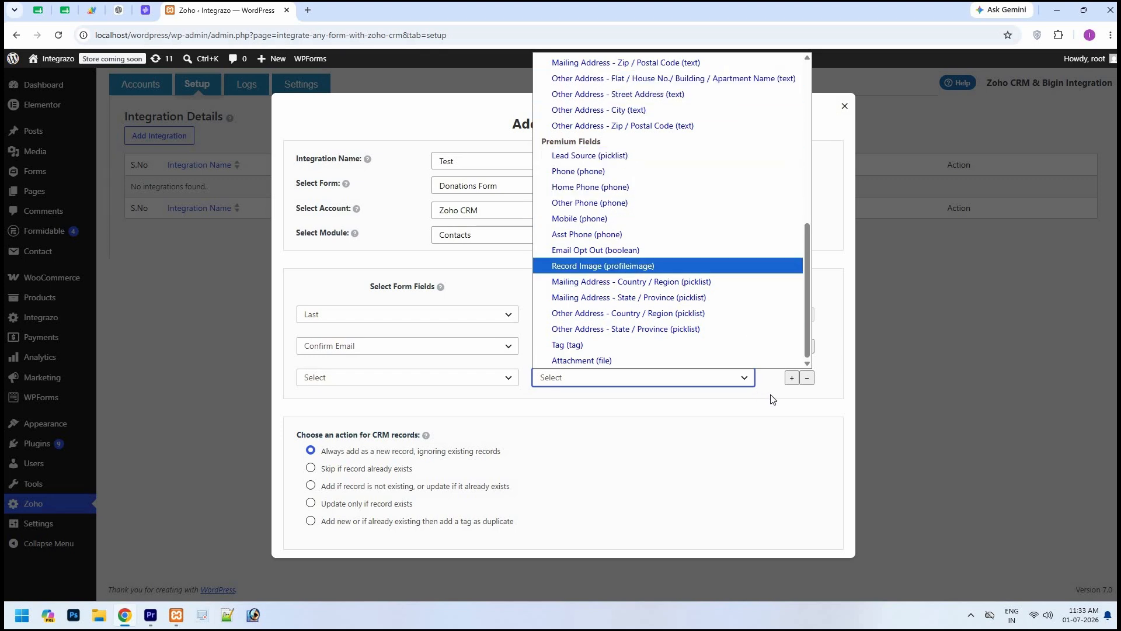
click(809, 380)
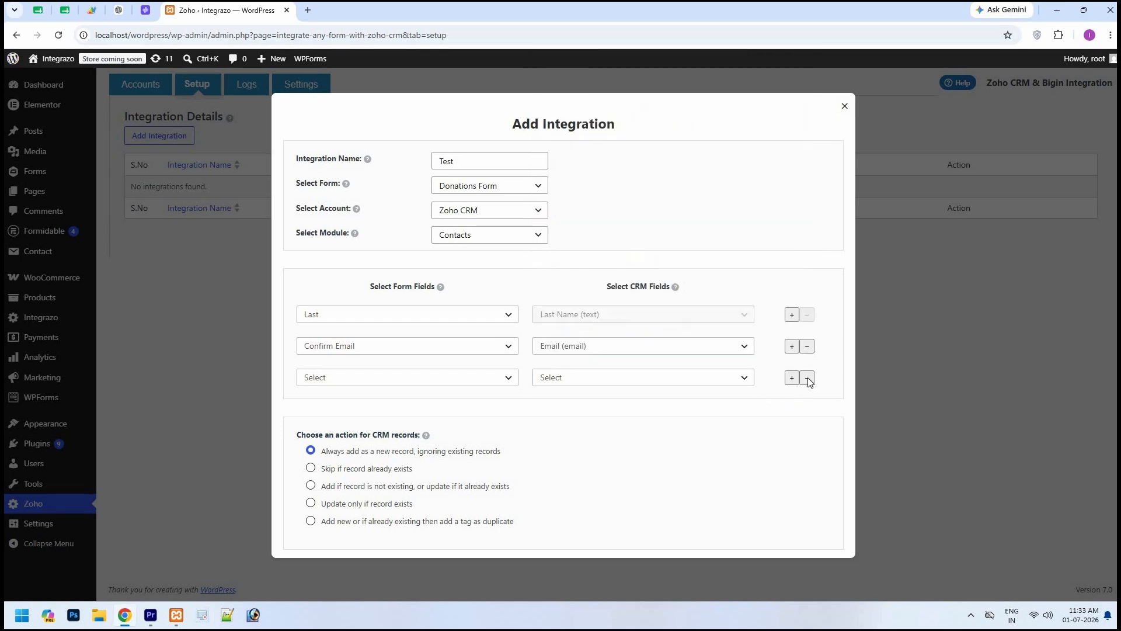
click(807, 379)
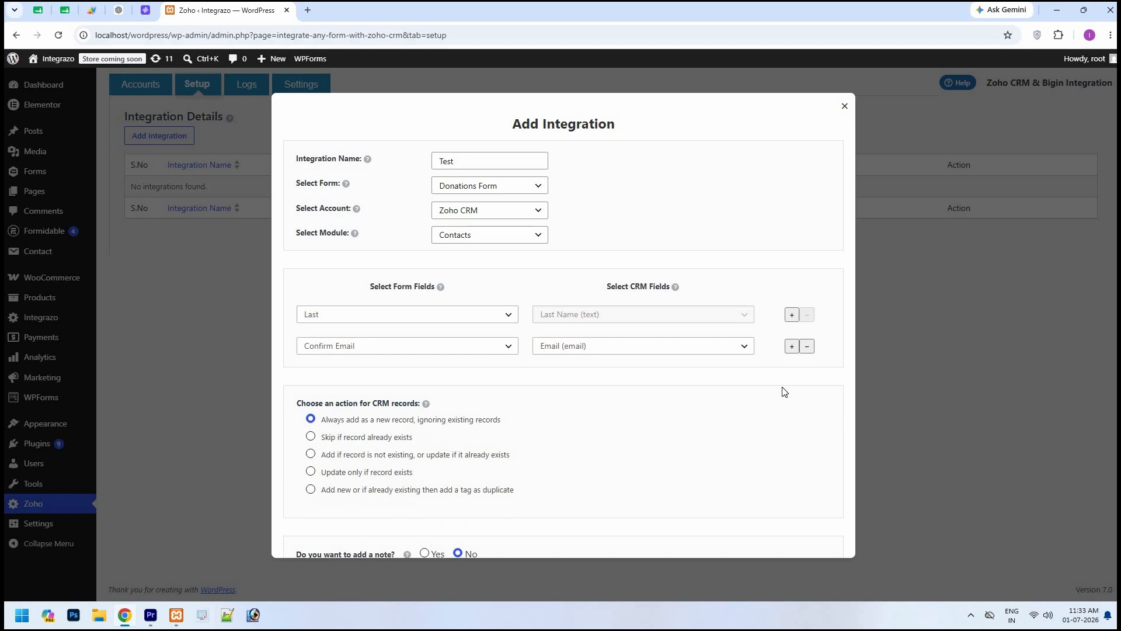
Choose to always add CRM entries as a new record, and check the note option but leave it at No
scroll(521, 390, down, 2)
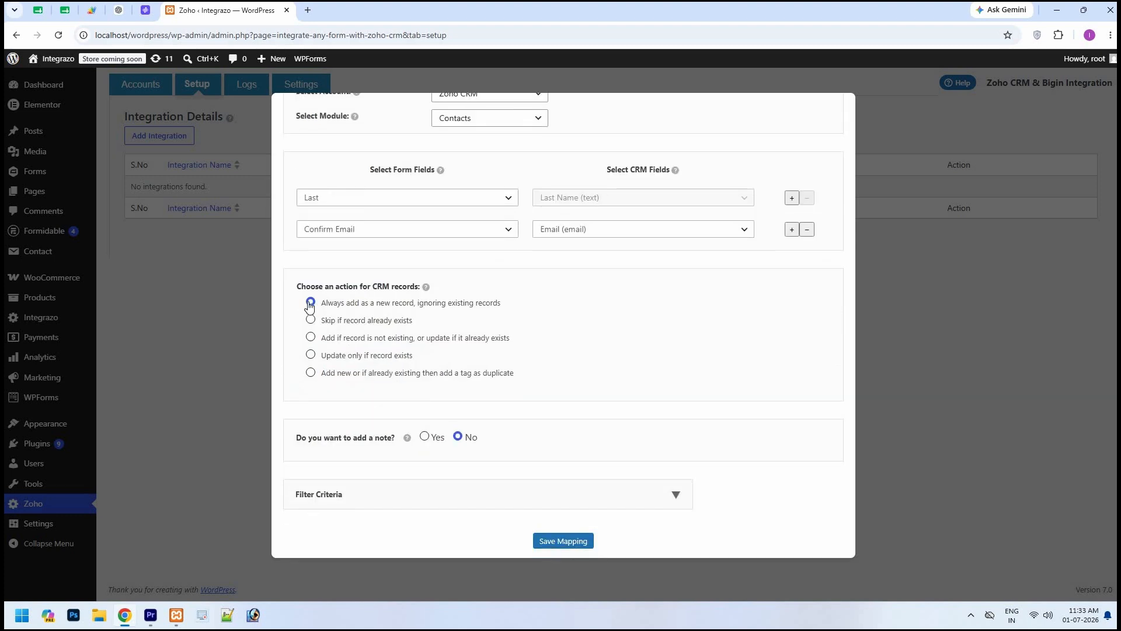
click(310, 304)
click(425, 438)
scroll(318, 411, down, 1)
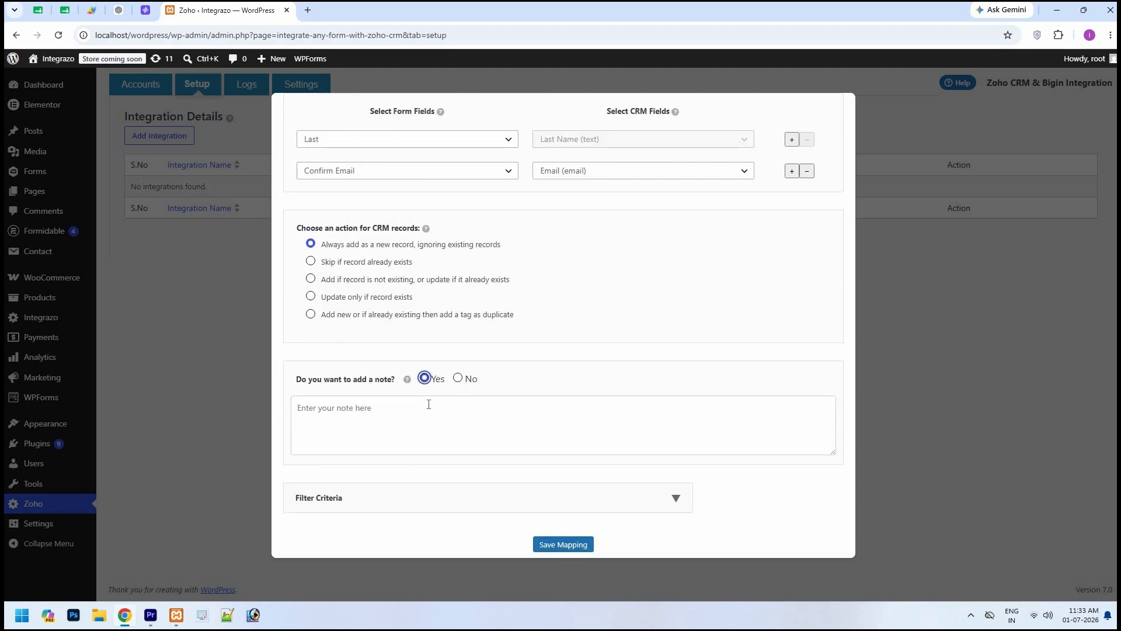
click(458, 379)
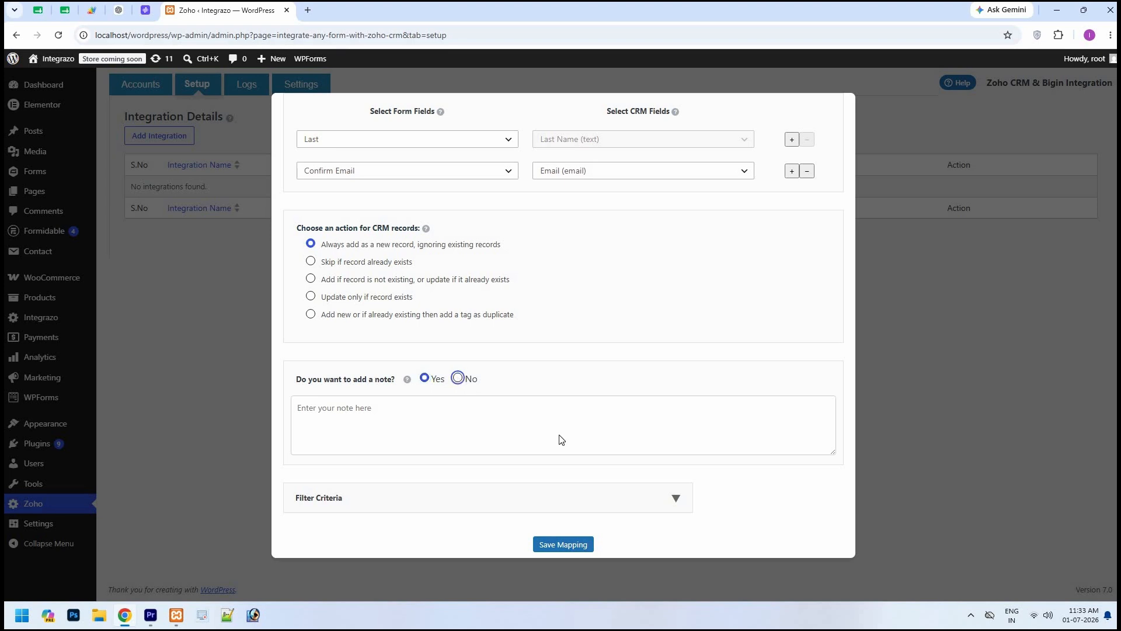
Look at the Filter Criteria options without adding a filter, and save the mapping
click(677, 494)
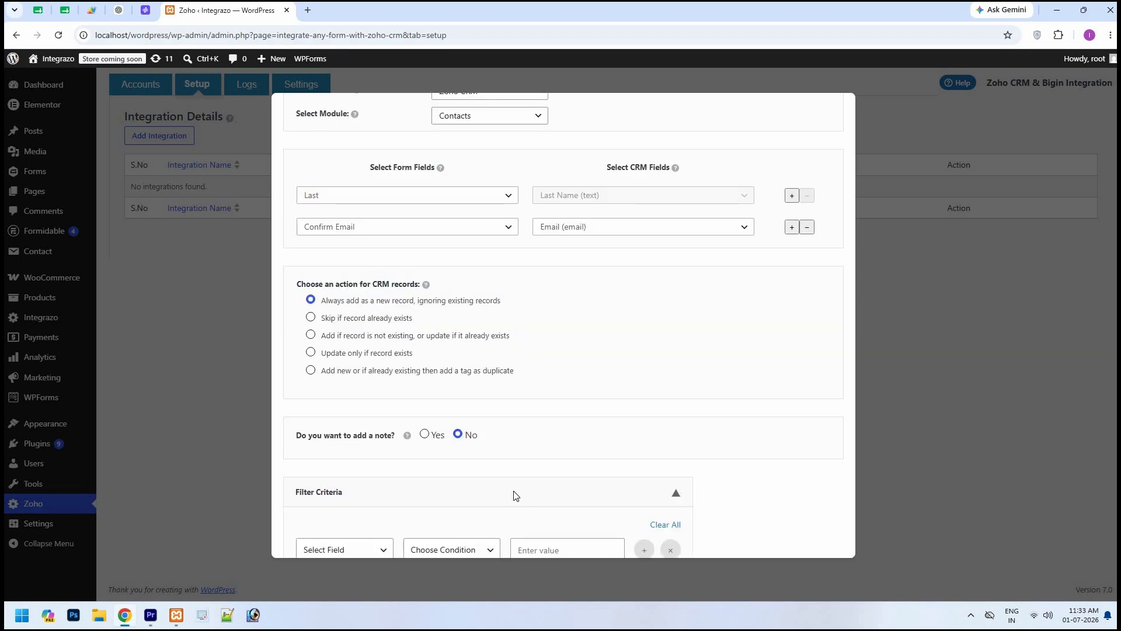
scroll(305, 495, down, 1)
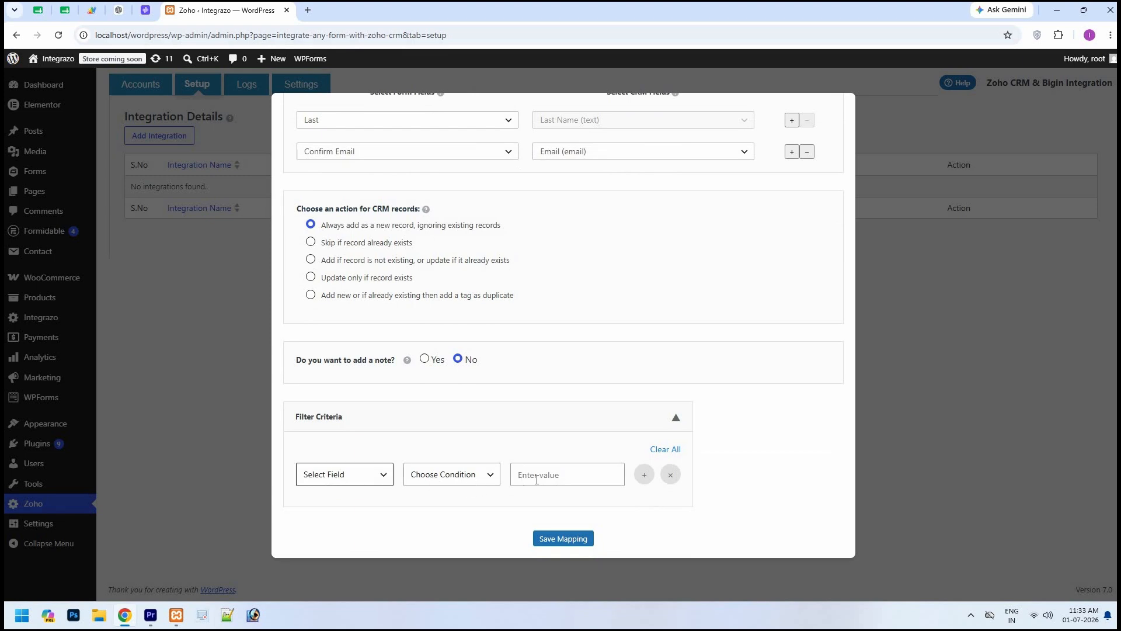
click(675, 417)
click(576, 539)
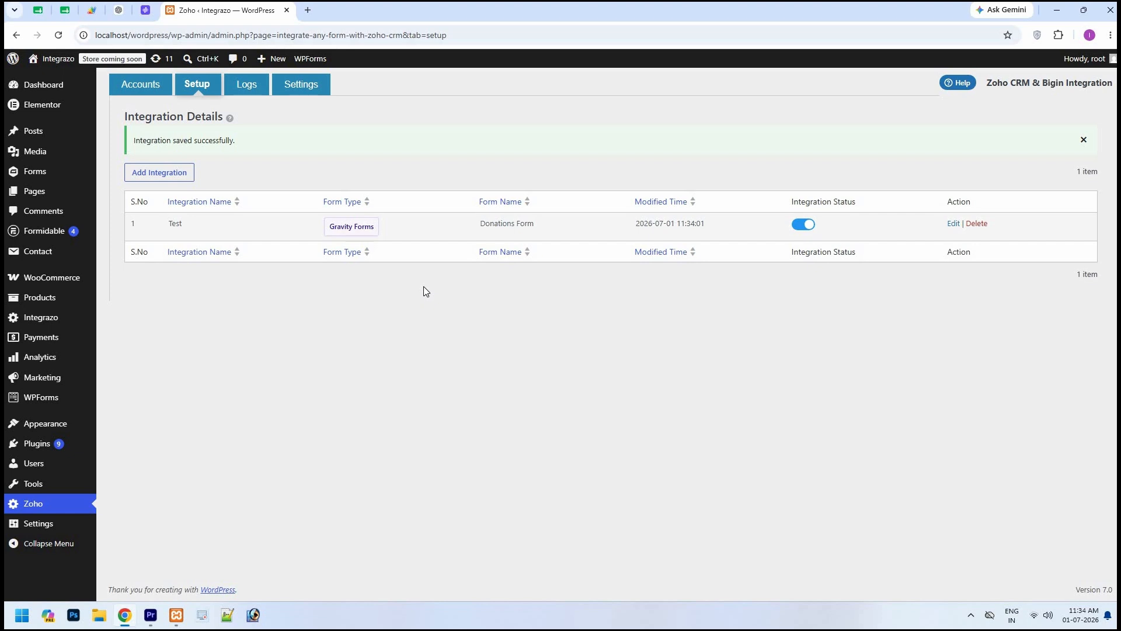
Toggle the Test integration's status off and on again, and view the error logs
click(812, 229)
click(813, 230)
click(248, 88)
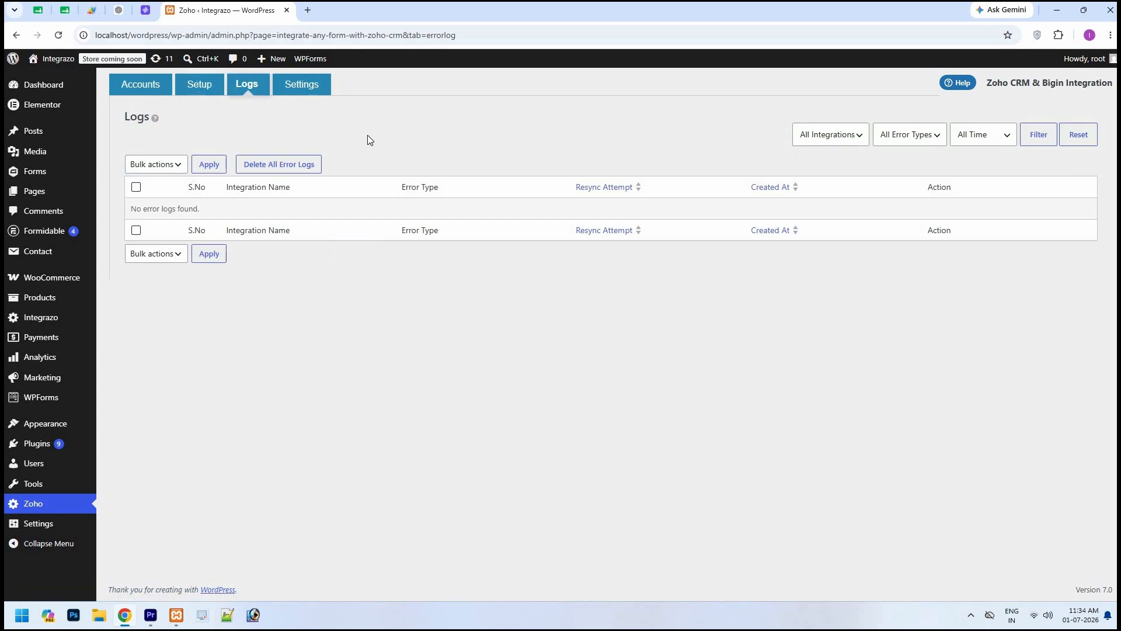